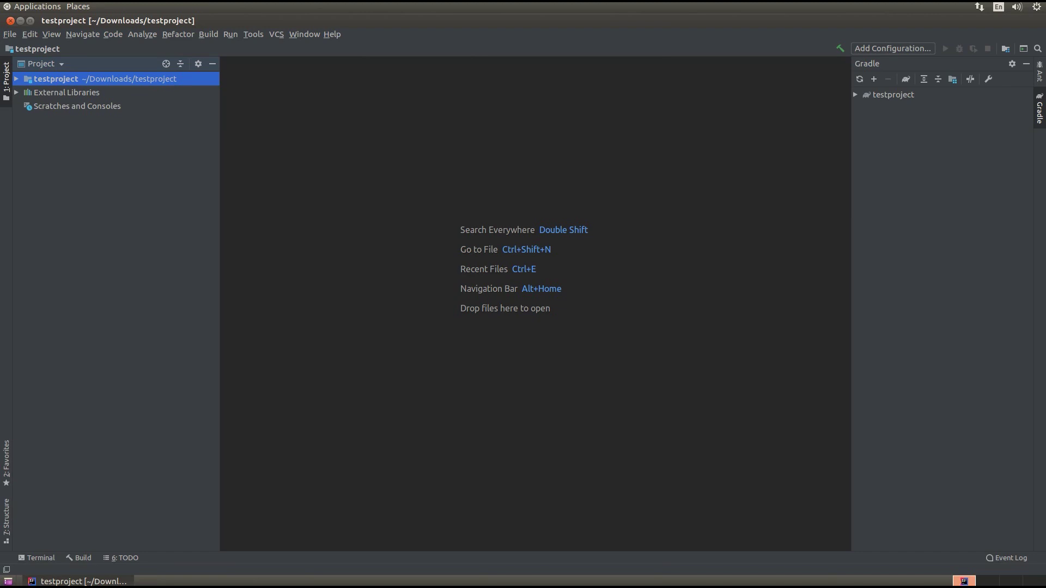
Step: Expand the testproject root node in the Project tree to list its folders and files
key("Right")
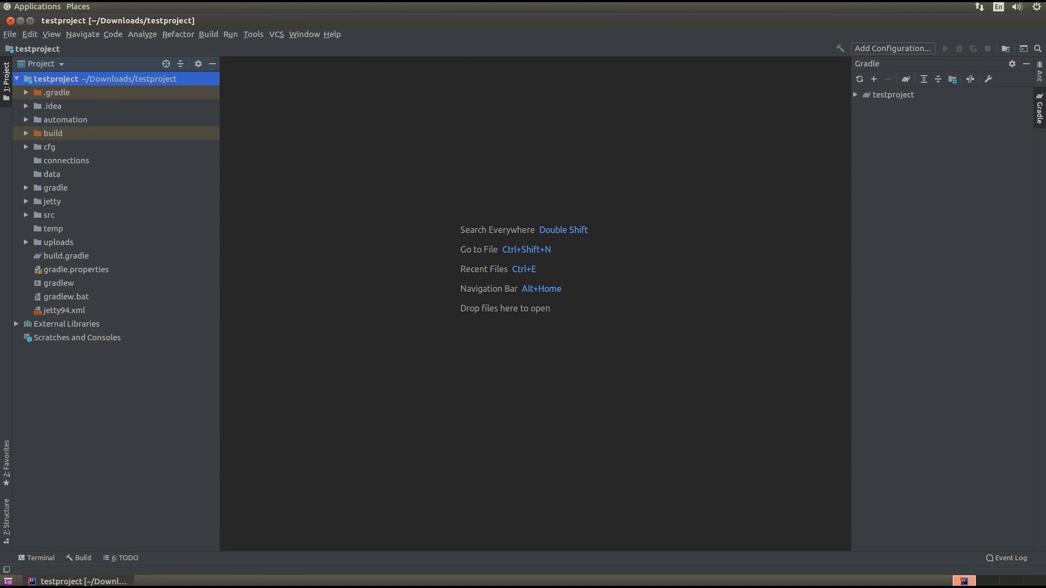
double_click(66, 255)
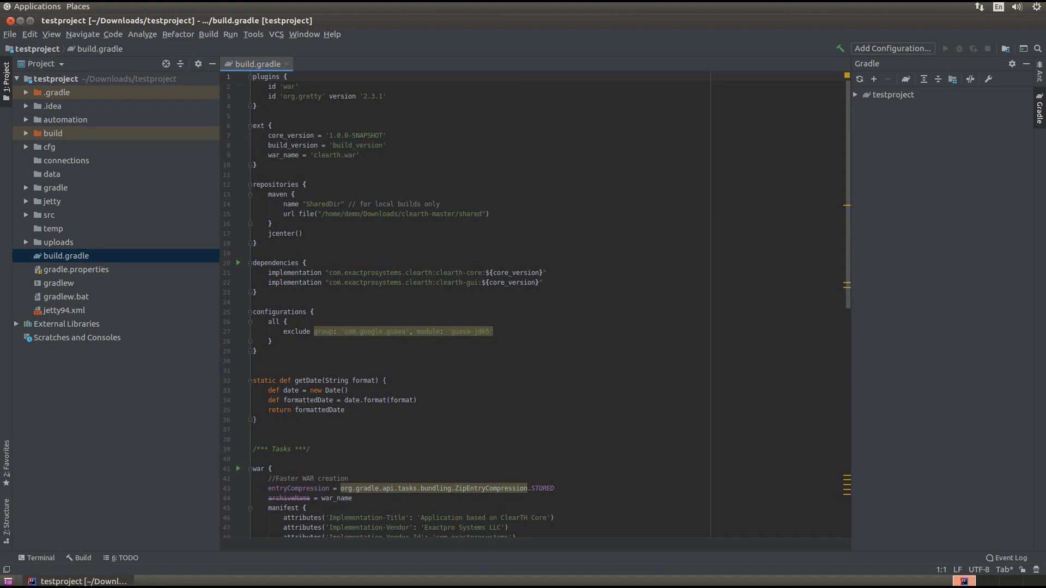
scroll(545, 305, "down", 3)
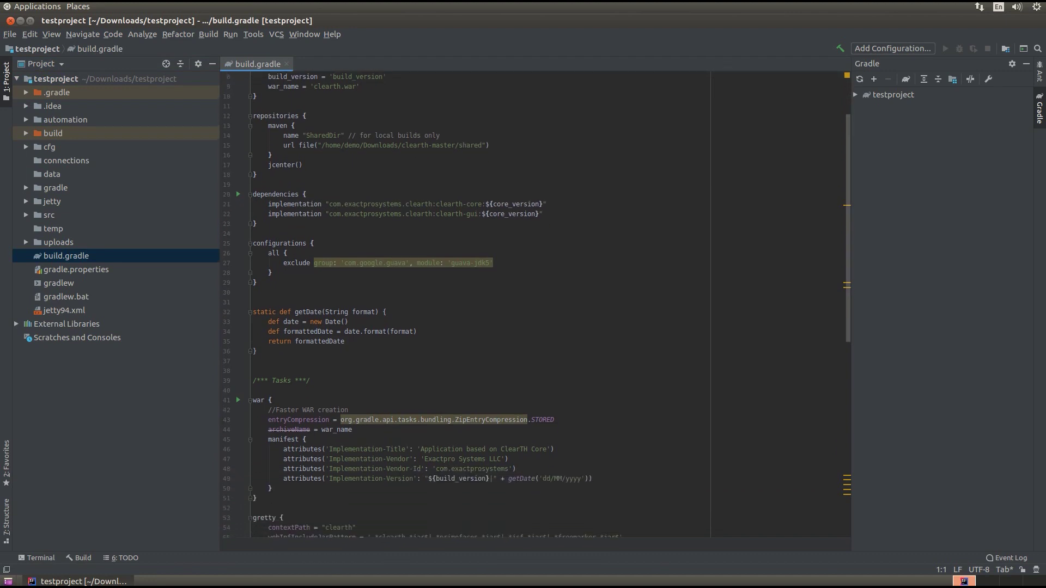
scroll(545, 305, "down", 3)
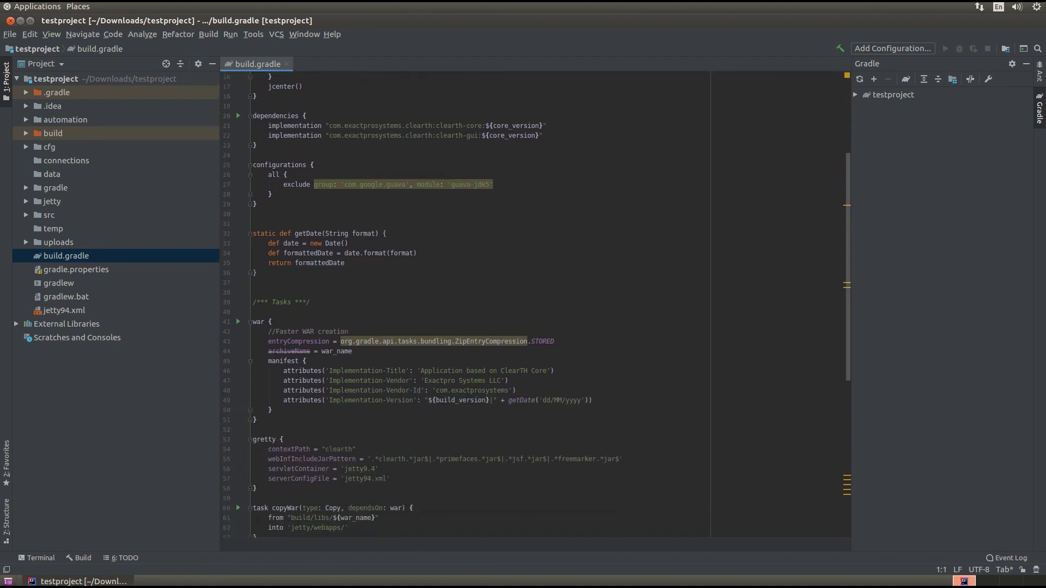
scroll(544, 305, "down", 4)
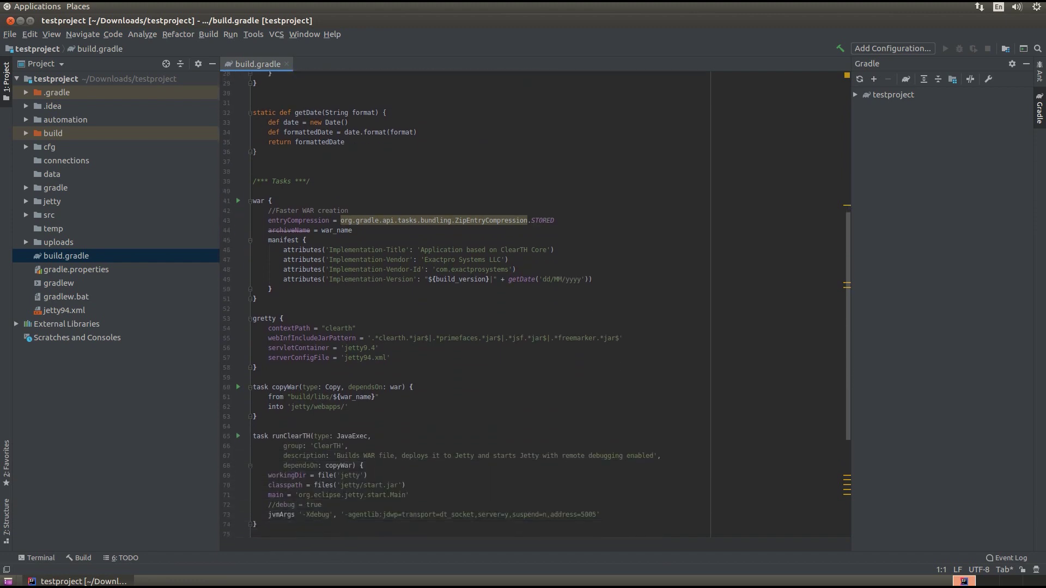
scroll(544, 305, "down", 3)
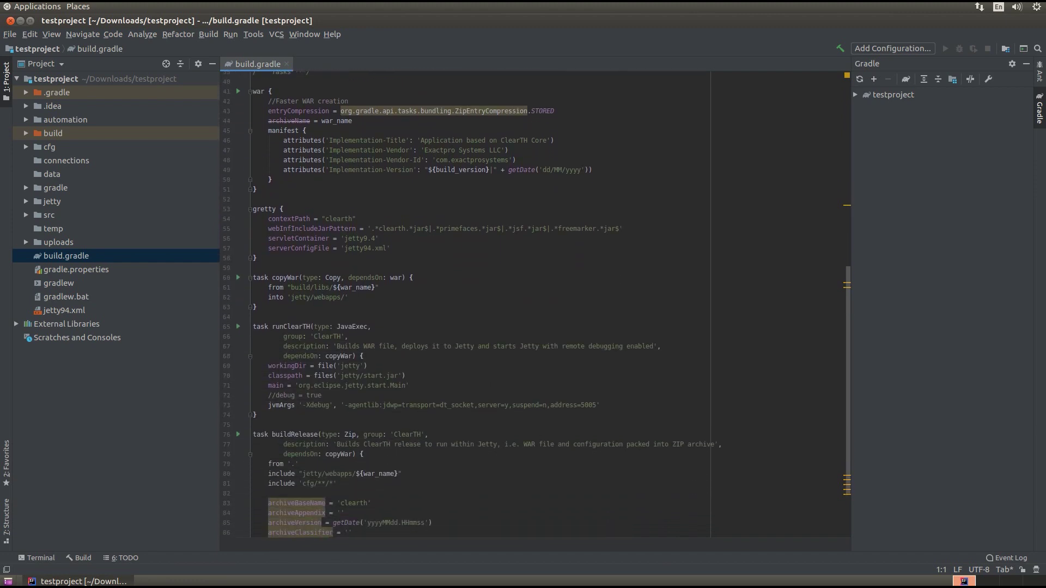
scroll(544, 305, "down", 1)
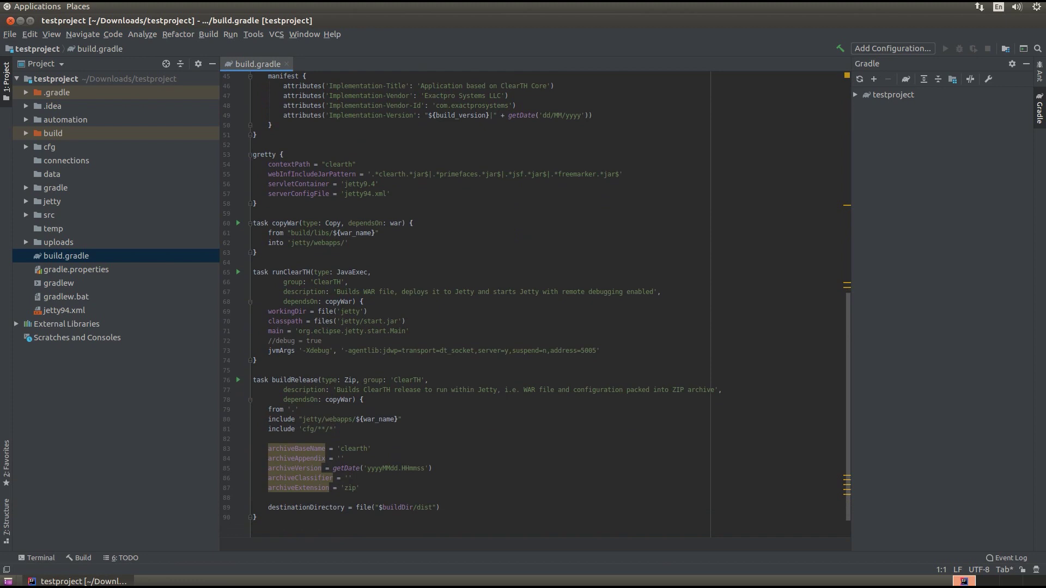
scroll(544, 305, "up", 15)
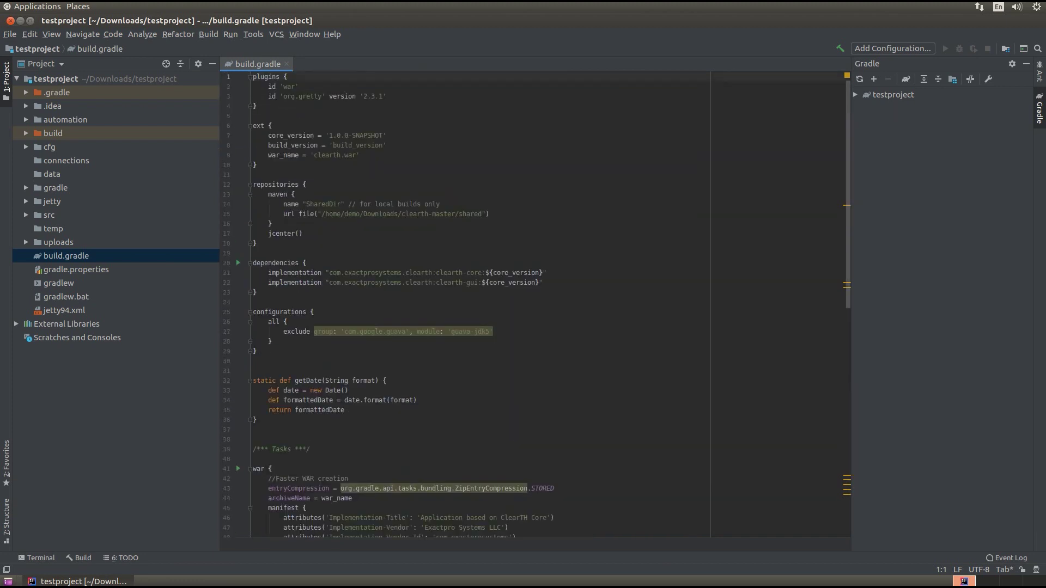
left_click_drag(258, 292, 252, 263)
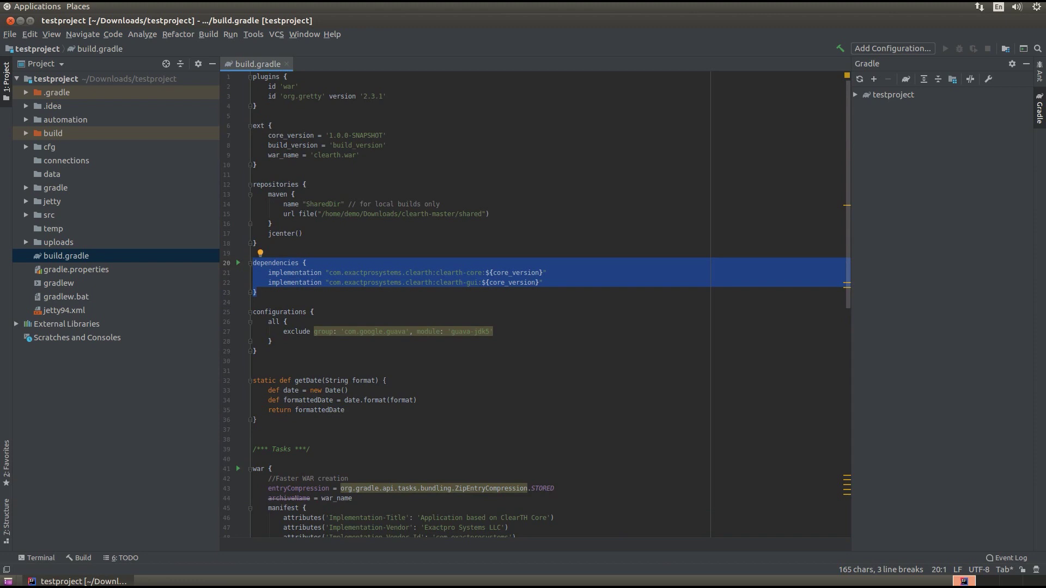
key("ctrl+F4")
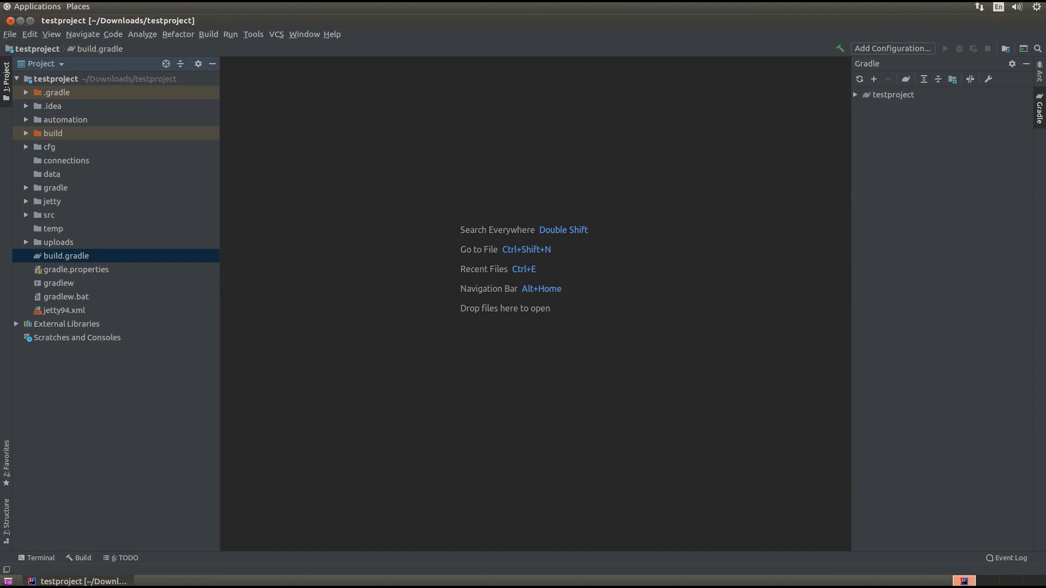
Step: Expand src, main, java and the project package down to the Application class
double_click(49, 215)
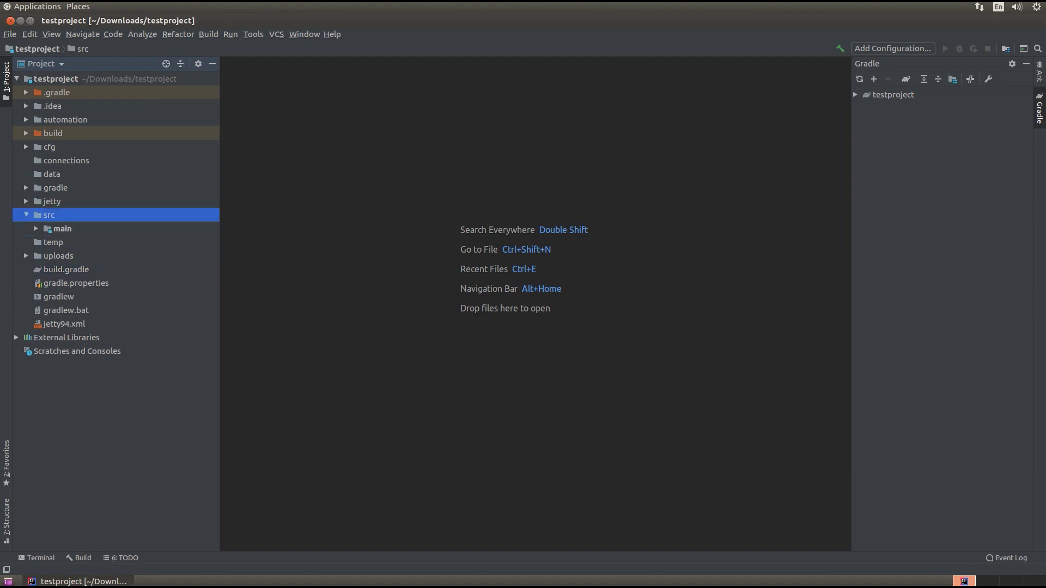
key("Down")
key("Right")
key("Down")
key("Right")
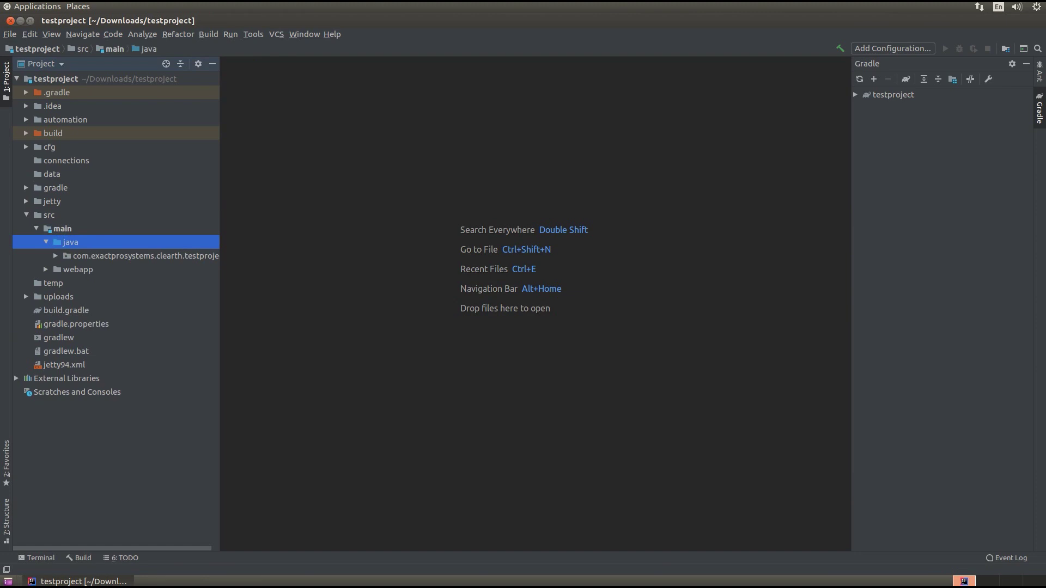
key("Down")
key("Right")
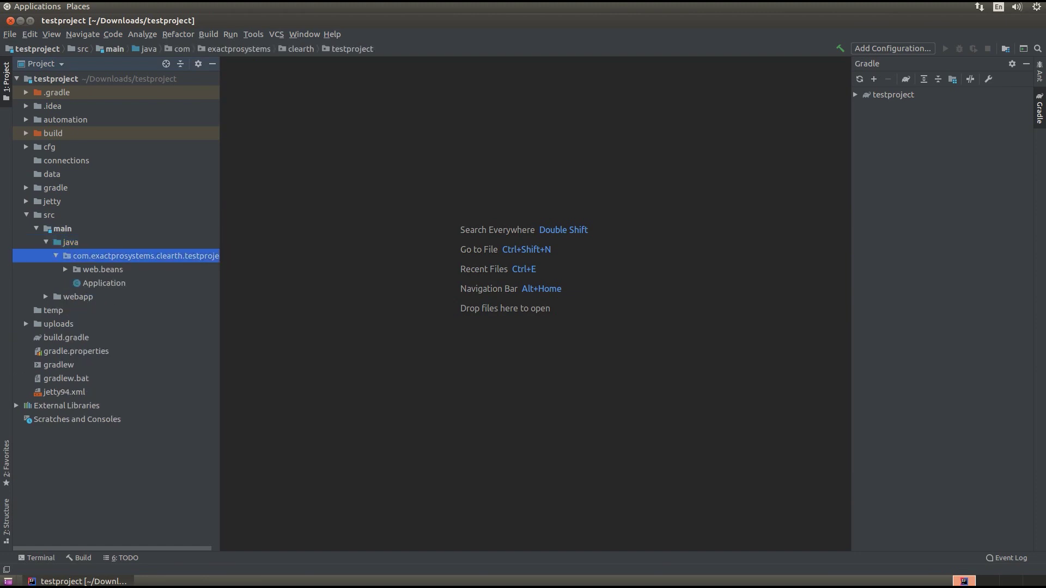
key("Down")
Step: Open Application.java, highlight 'extends ClearThCore', then close the file
key("Return")
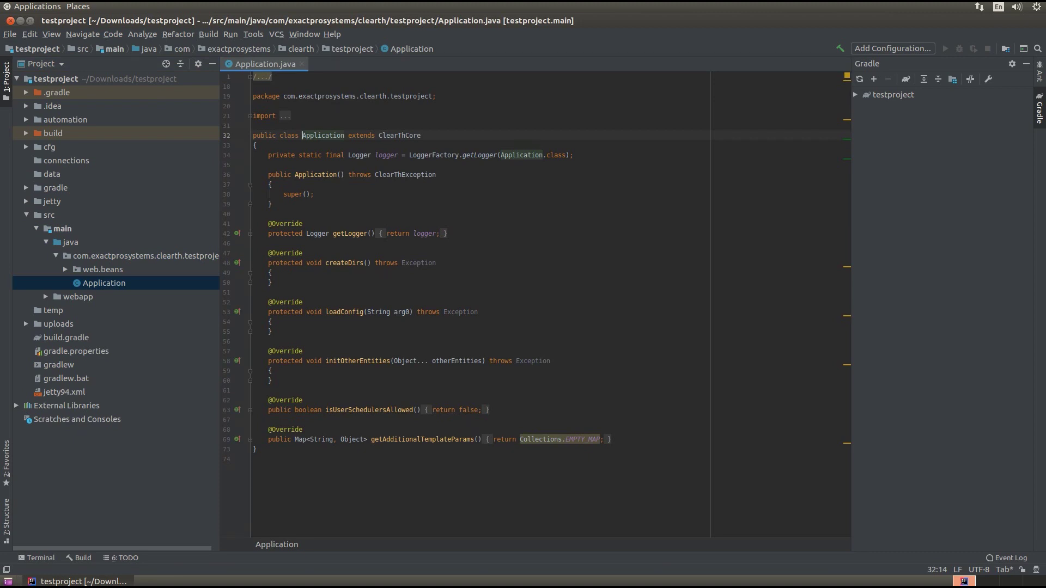
left_click_drag(348, 135, 421, 135)
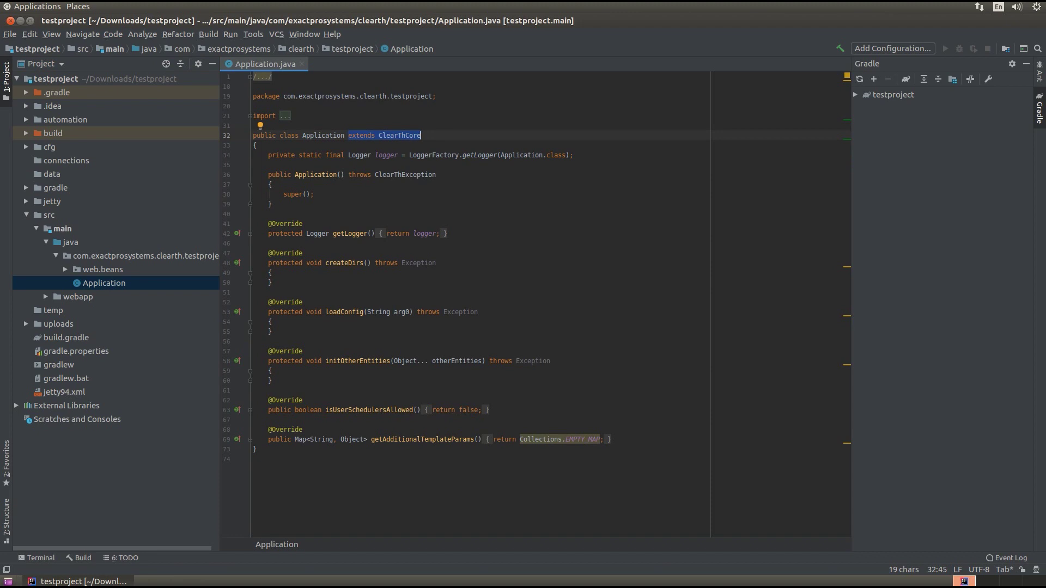
left_click(301, 65)
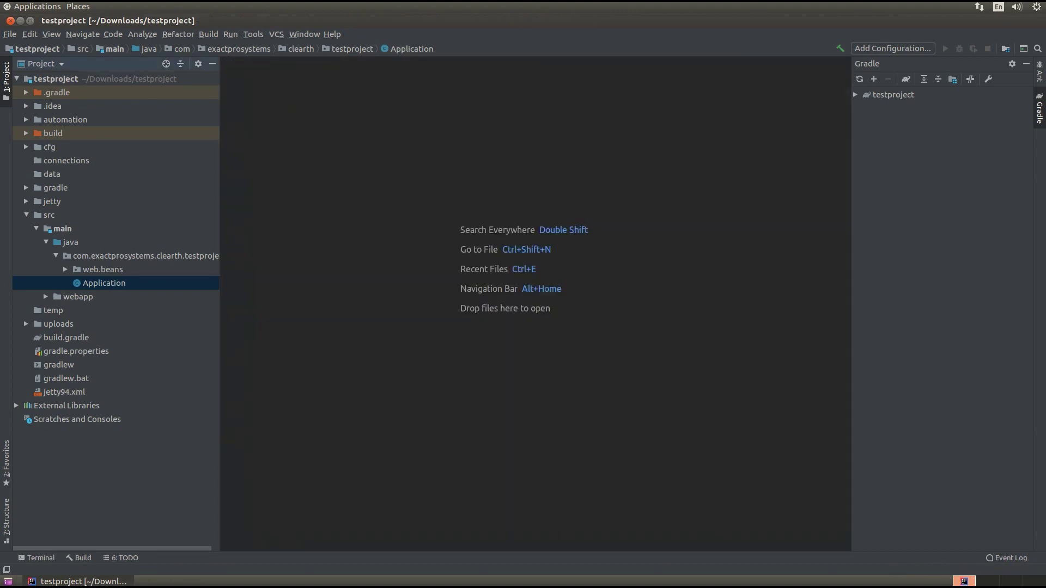
Step: Collapse java and browse the pages in webapp's ui folder
double_click(70, 243)
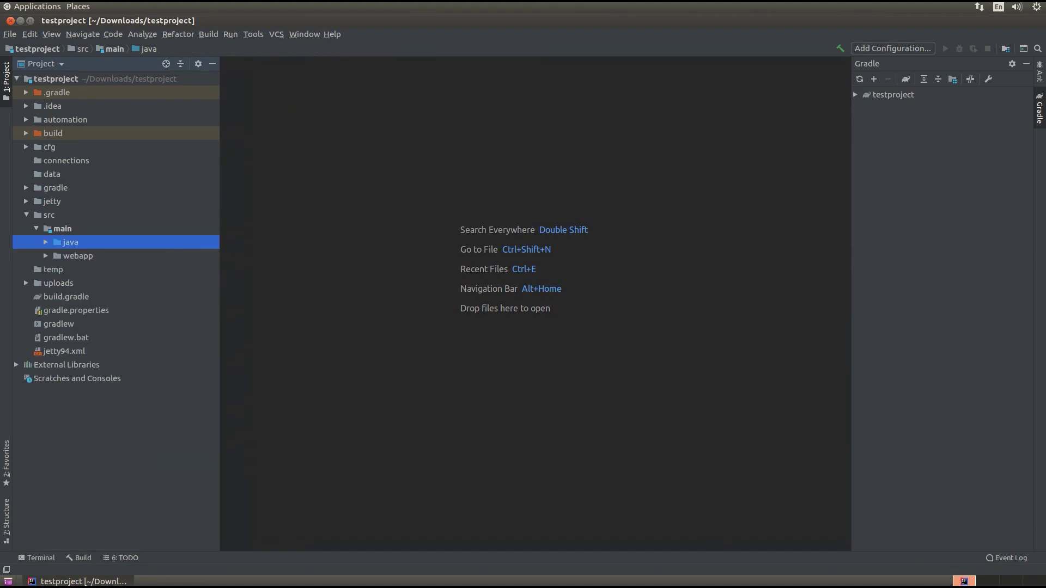
double_click(77, 256)
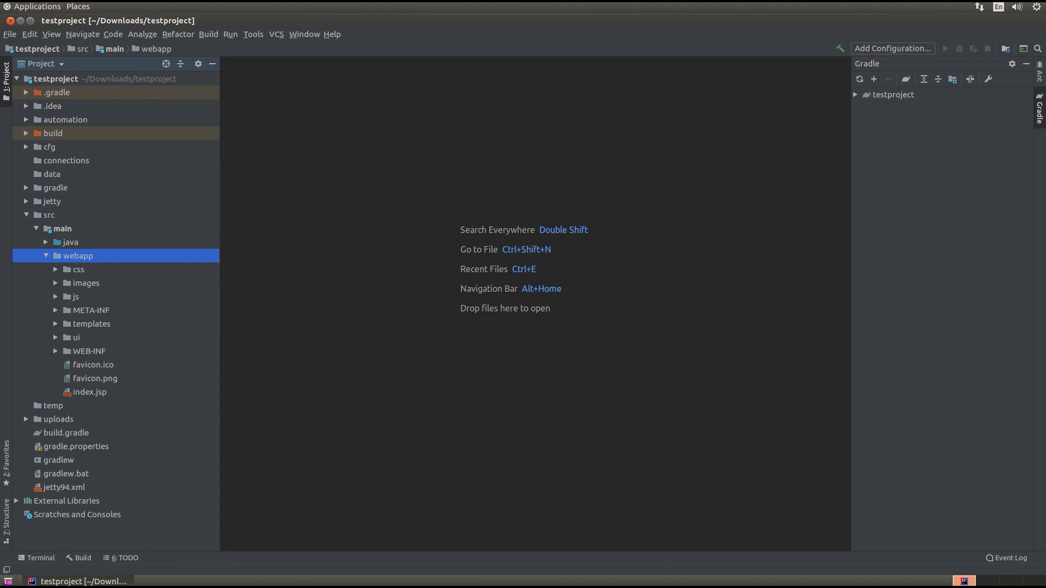
double_click(77, 338)
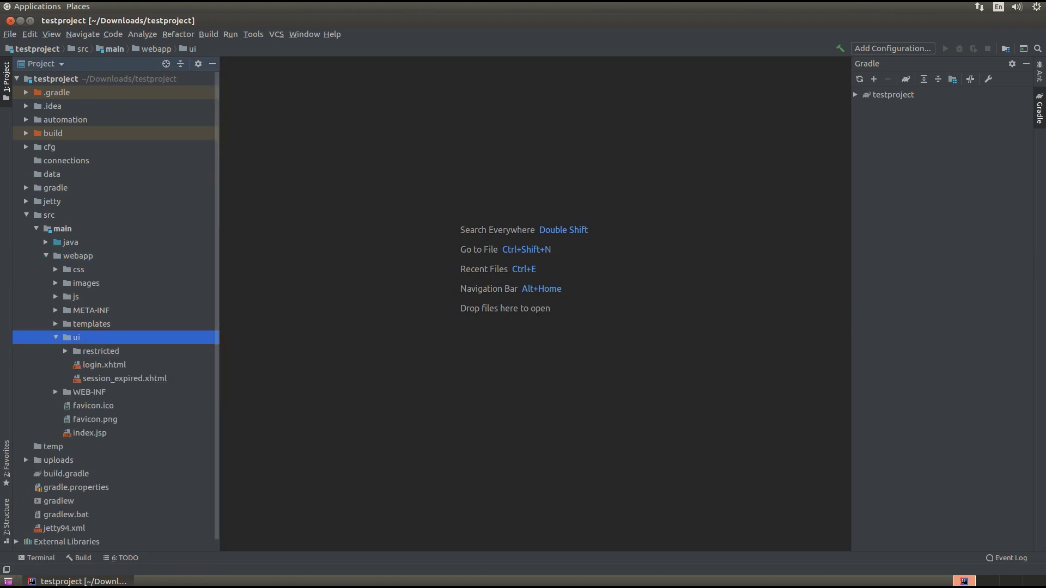
key("Left")
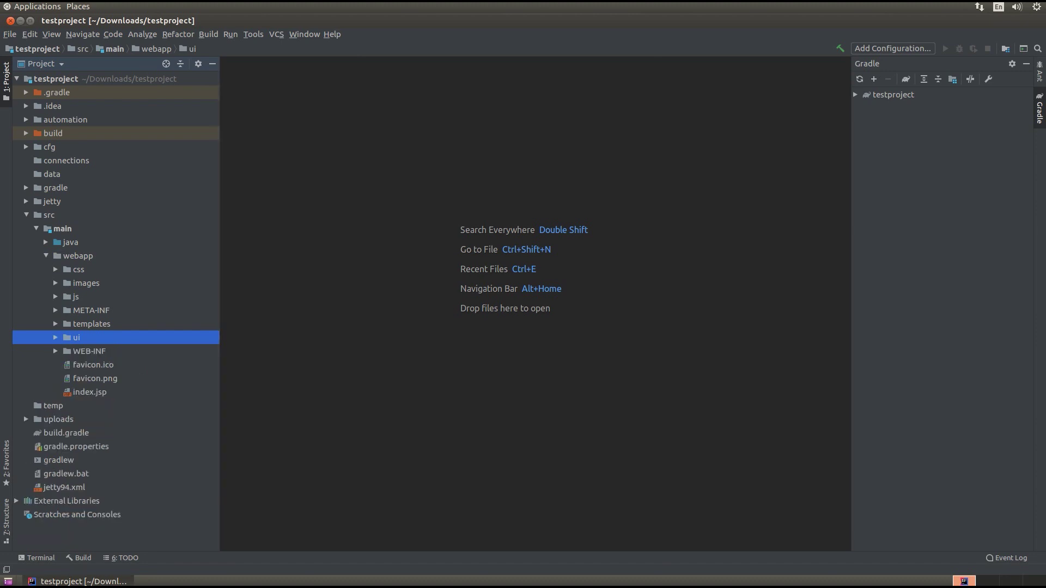
Step: Expand WEB-INF to check faces-config.xml and web.xml, then collapse src back to cfg
key("Down")
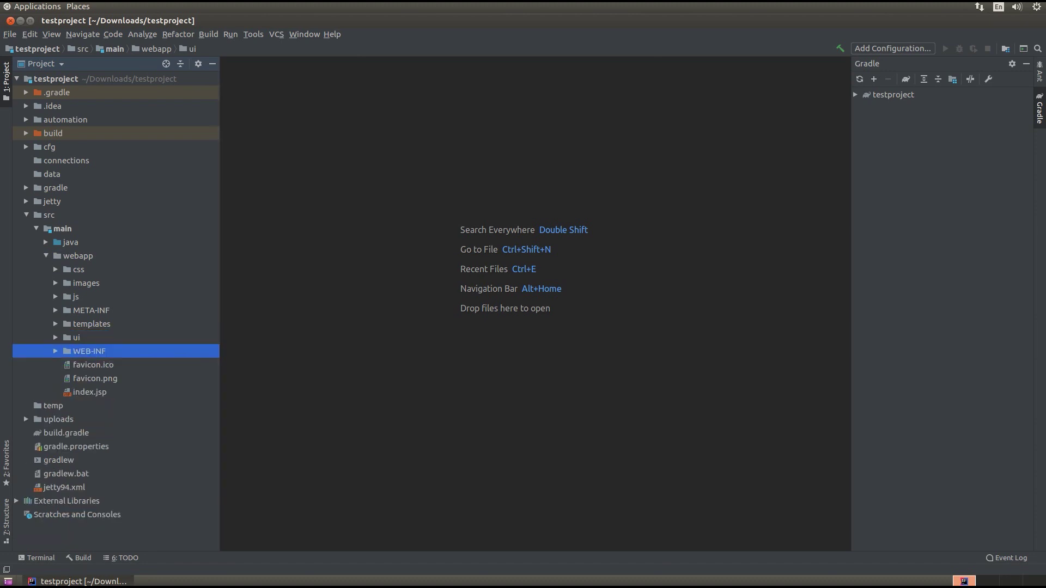
key("Right")
key("Down")
key("Down")
key("Down")
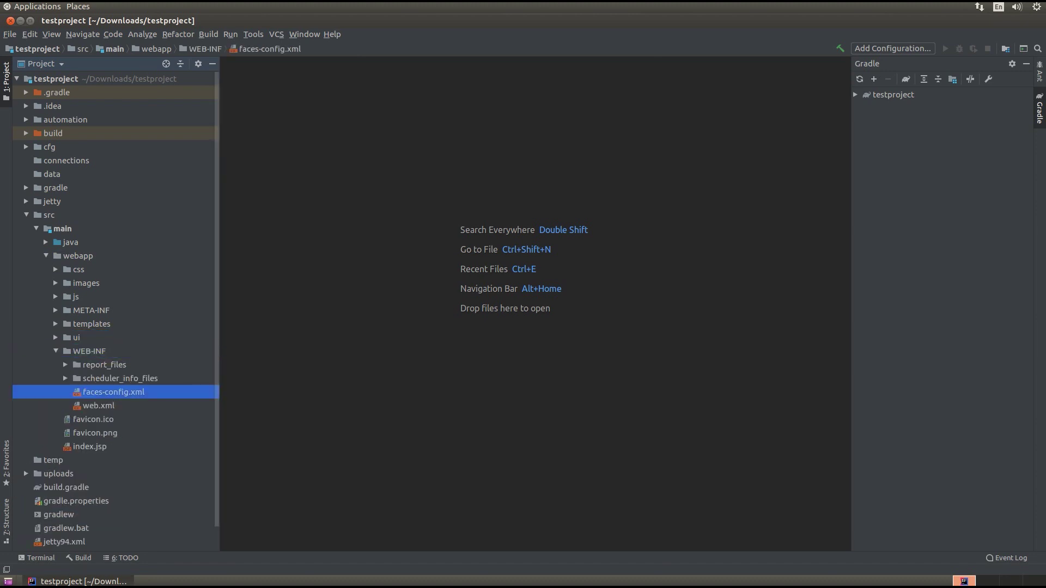
key("Down")
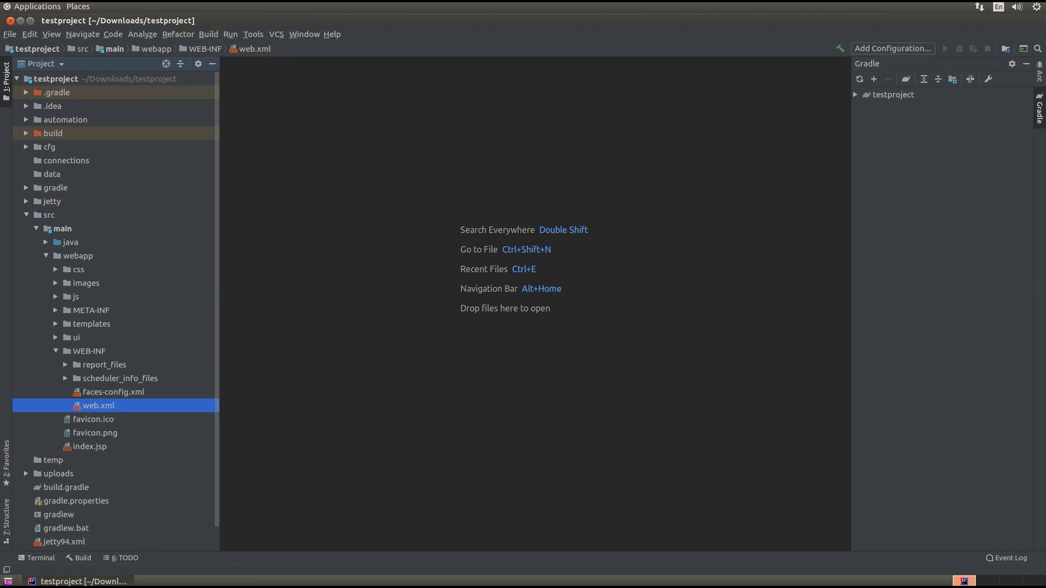
key("Left")
key("Left")
key("Left")
key("Left")
key("Left")
key("Left")
key("Left")
key("Left")
key("Up")
key("Up")
key("Up")
key("Up")
key("Up")
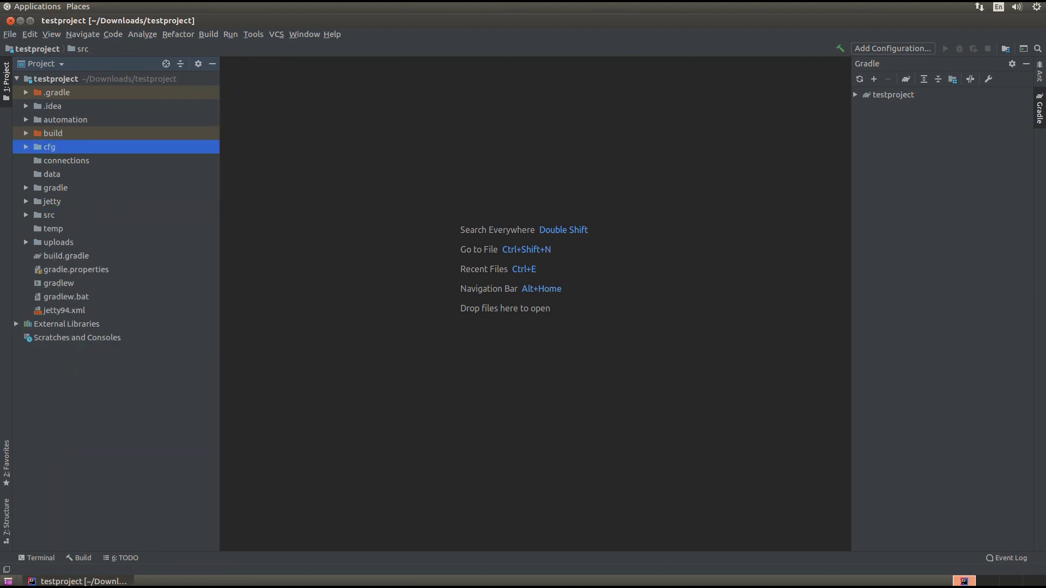
Step: Expand cfg to view clearth.cfg, then fold the tree to the testproject root
key("Right")
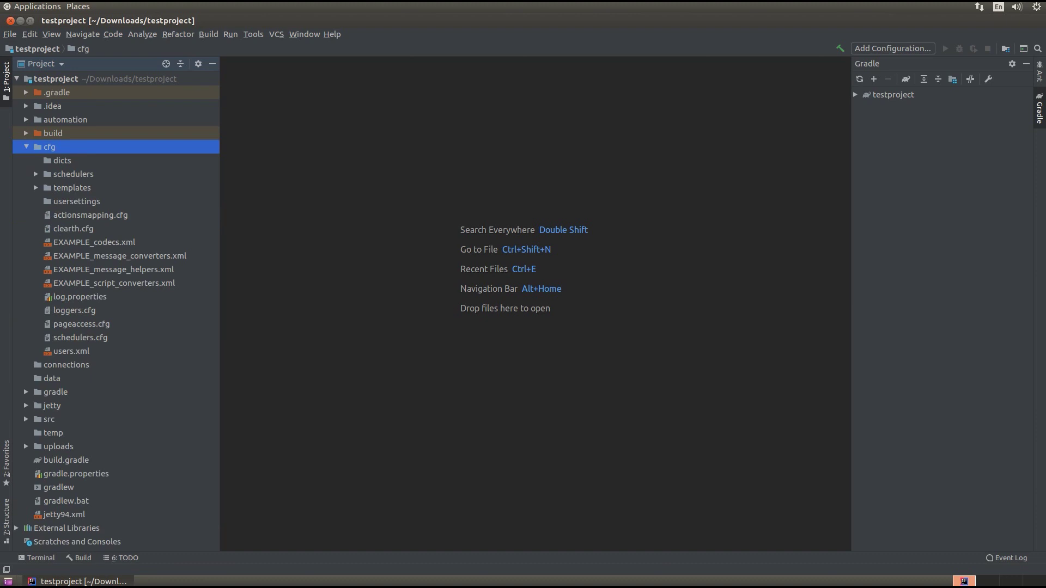
left_click(73, 228)
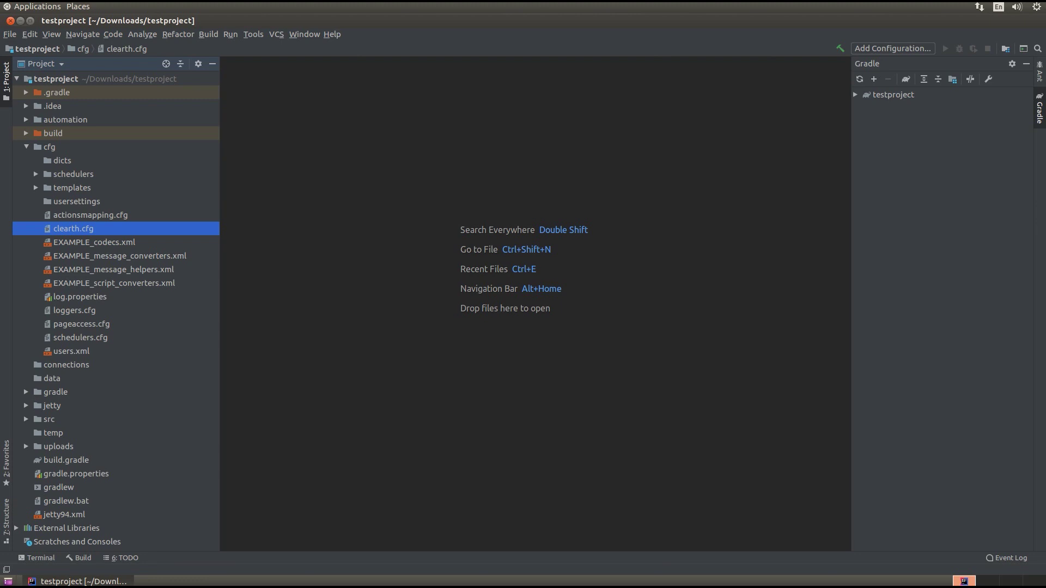
key("Home")
key("Left")
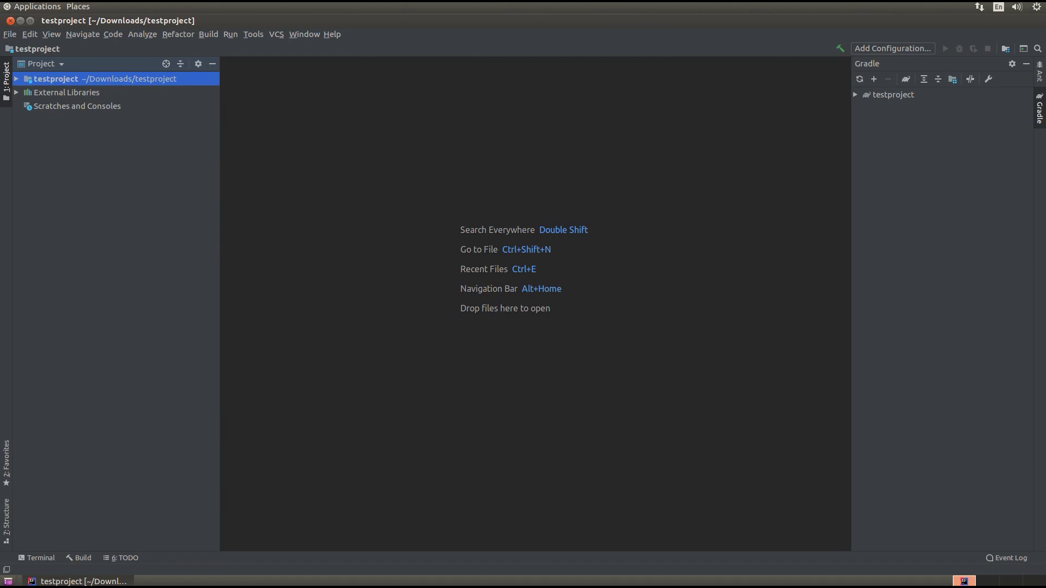
Step: Run the testproject > Tasks > clearth > runClearTH Gradle task
double_click(893, 95)
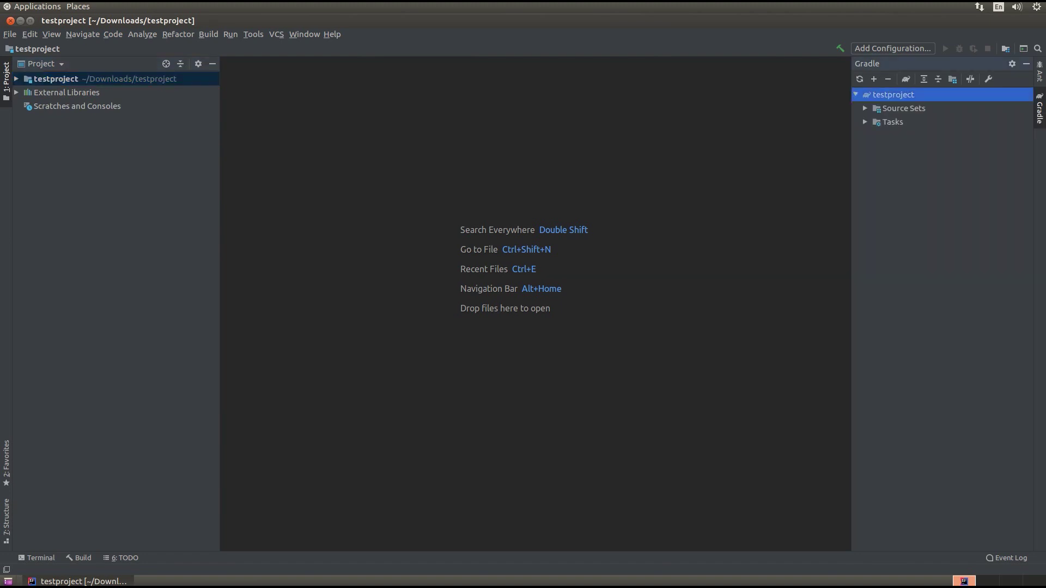
double_click(892, 122)
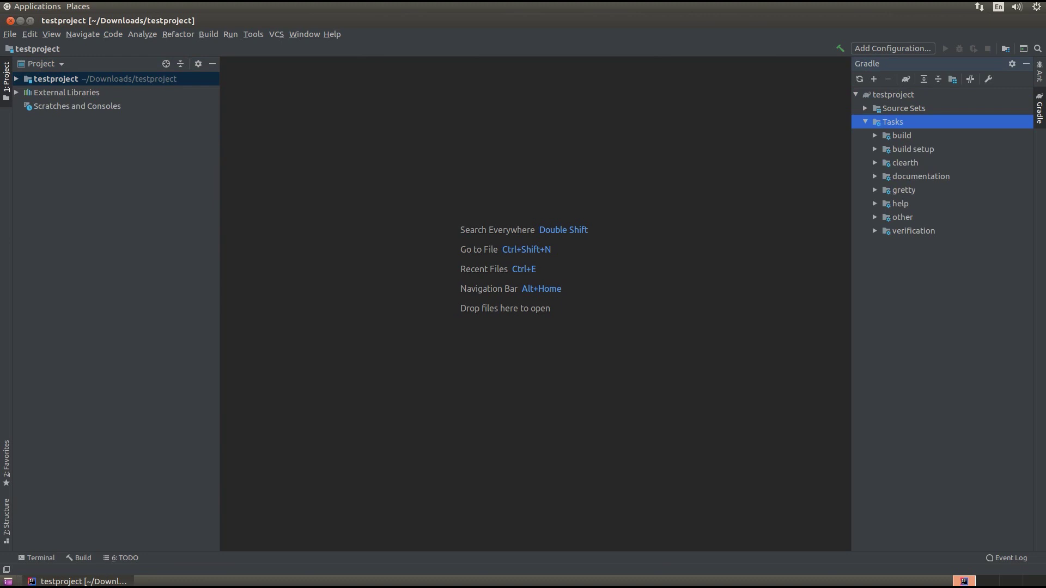
double_click(904, 163)
left_click(922, 190)
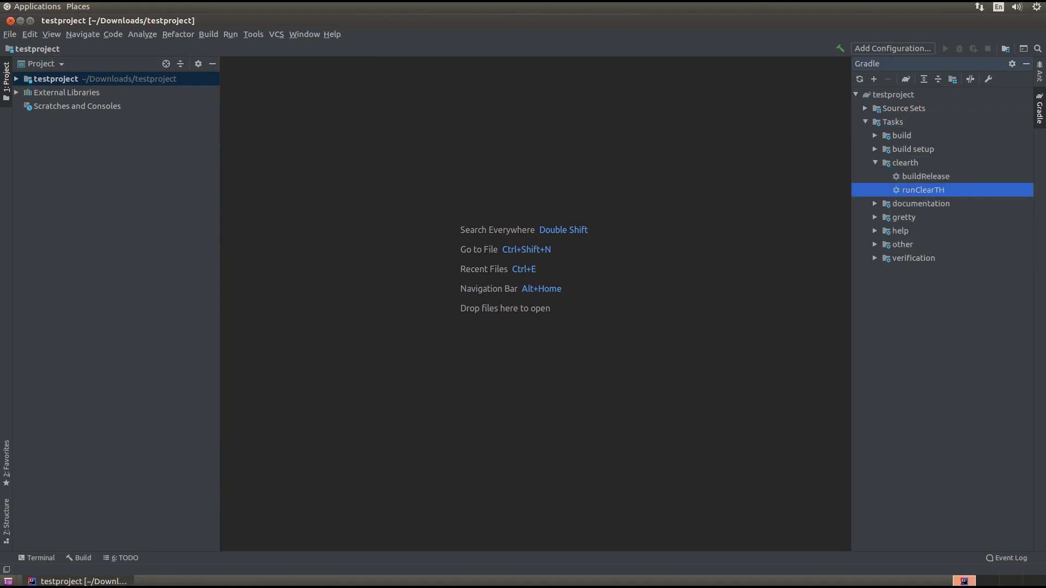
right_click(922, 190)
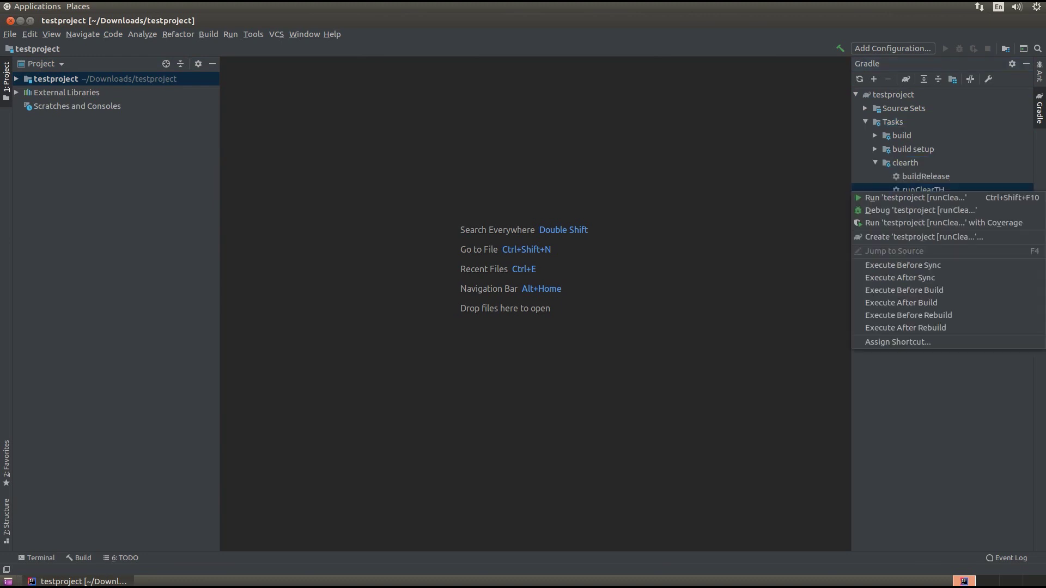
left_click(915, 198)
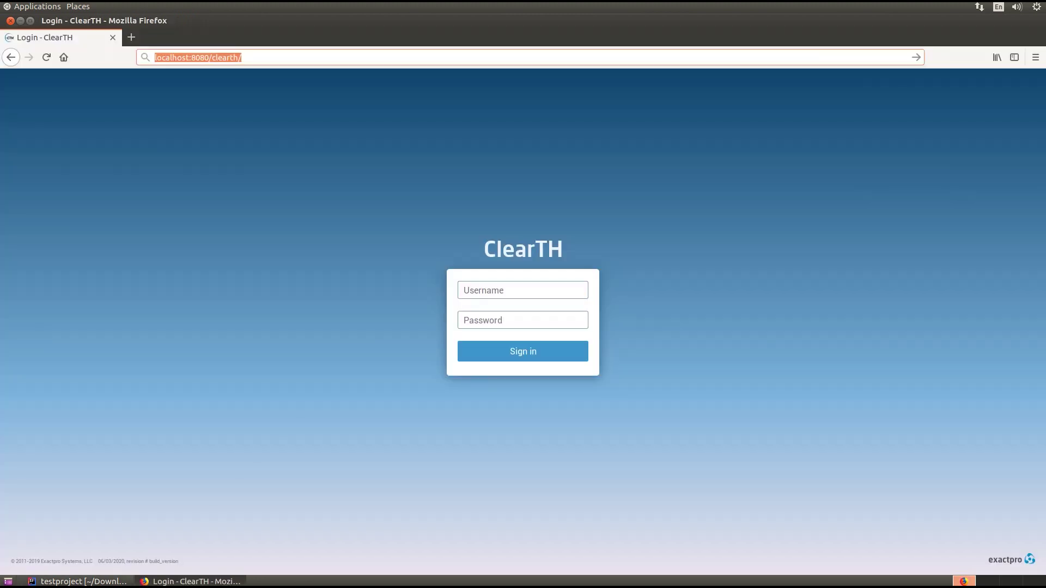
Step: Log into ClearTH by entering the administrator username and password
left_click(523, 290)
type("a")
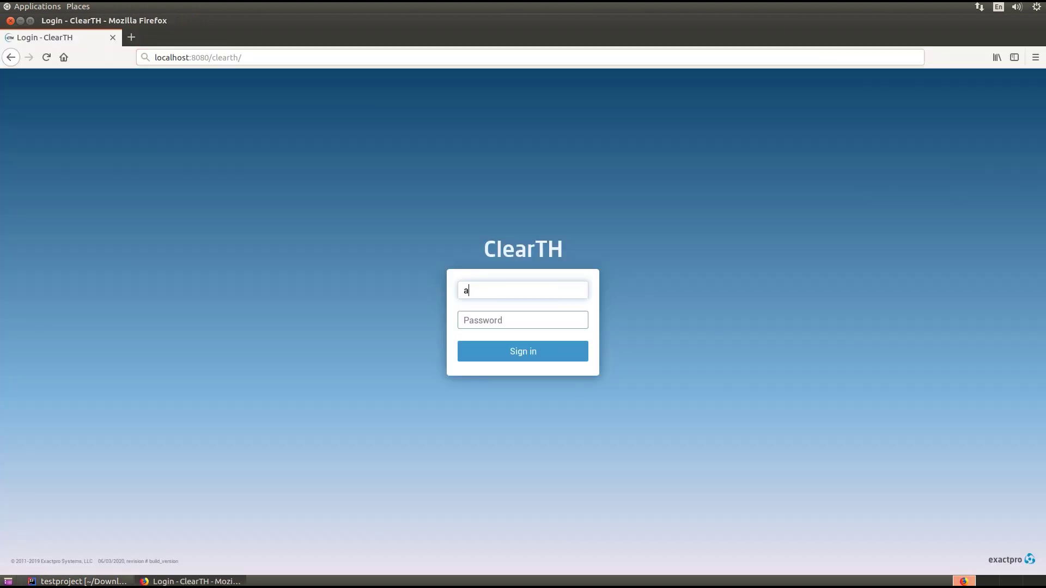
type("dmin")
key("Tab")
type("admin")
key("Return")
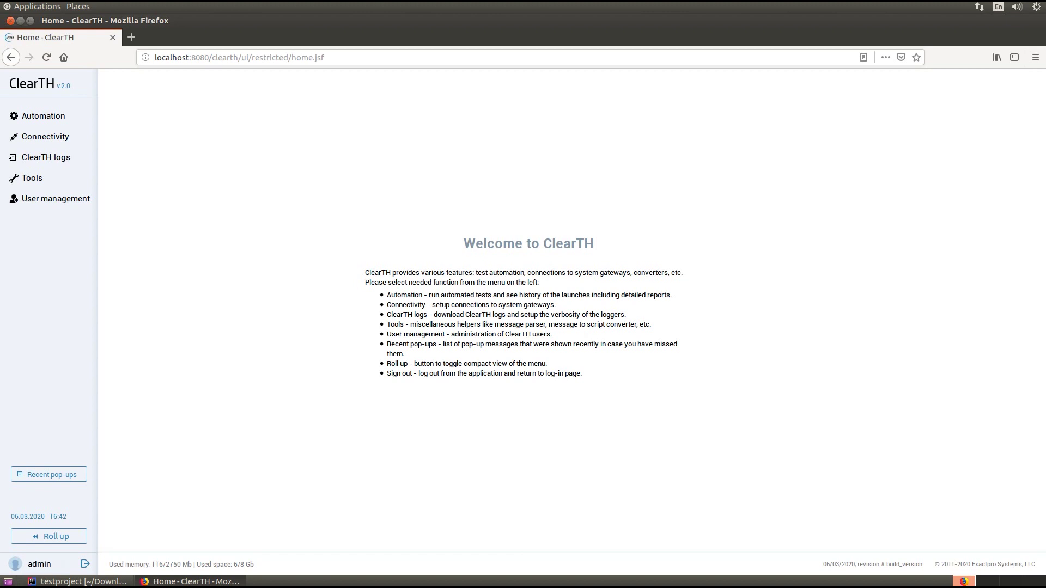
Step: Browse Automation's History of launches, Configuration and Matrices tabs, then the Connectivity page
left_click(43, 116)
left_click(193, 105)
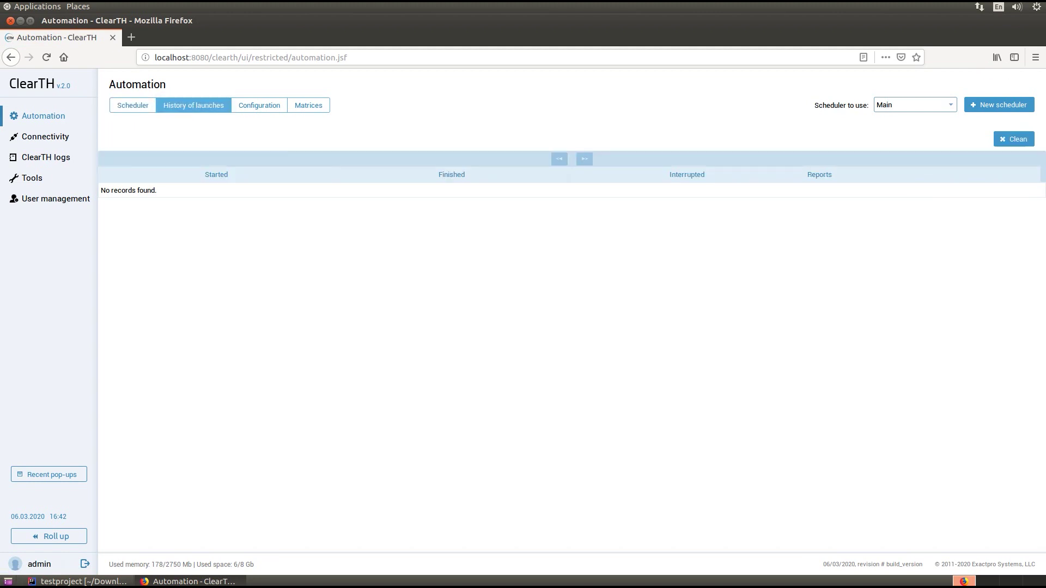
left_click(259, 105)
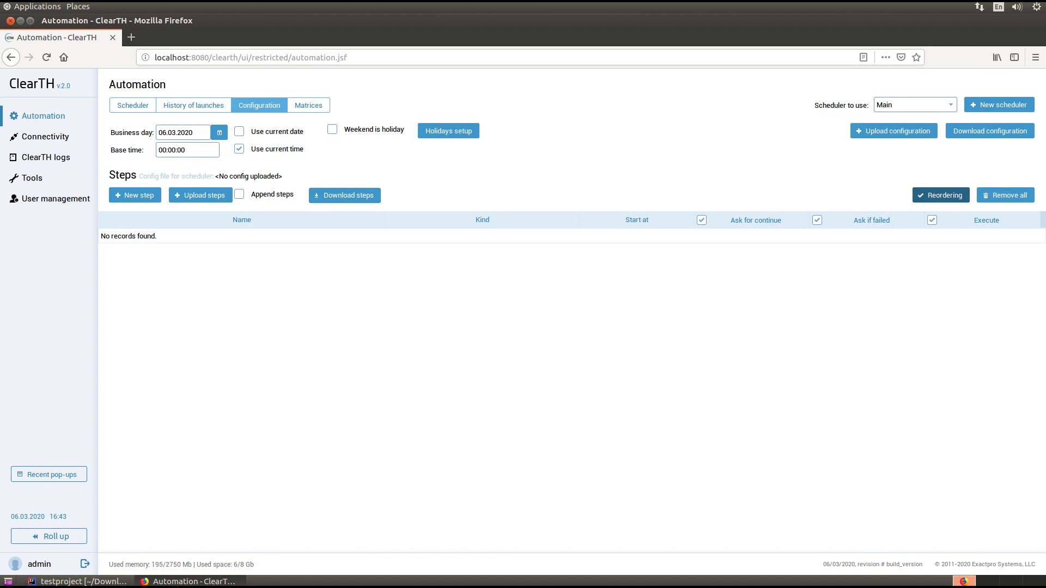
left_click(308, 105)
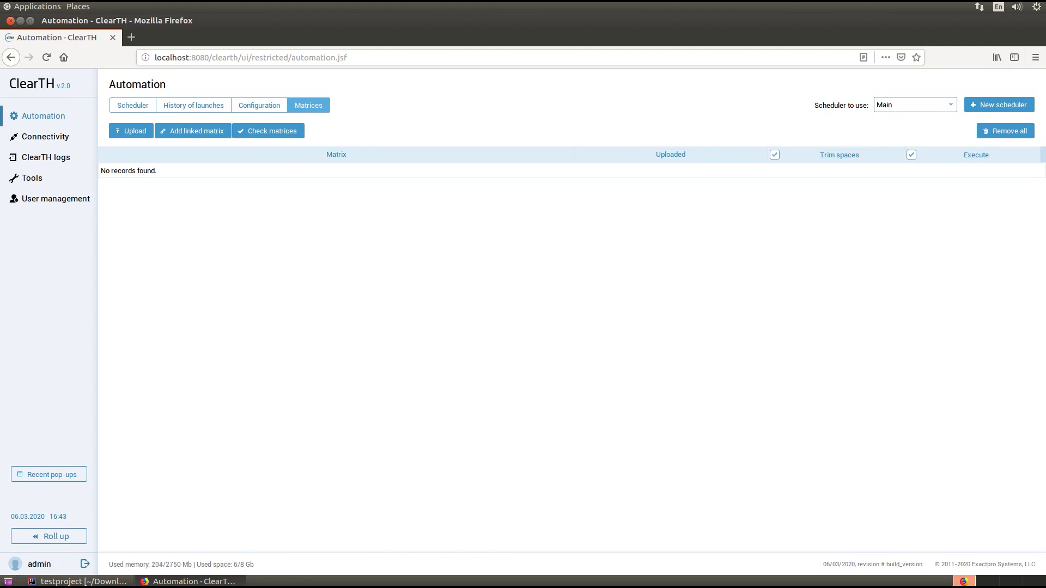
left_click(45, 136)
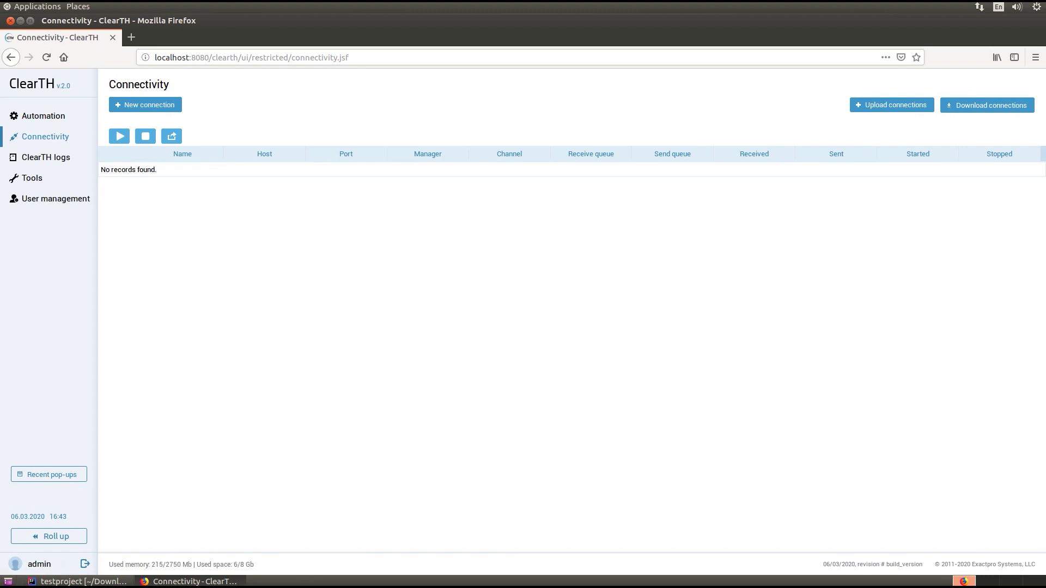
Step: View ClearTH logs, then select the Message to script tool from the All tools list
left_click(45, 157)
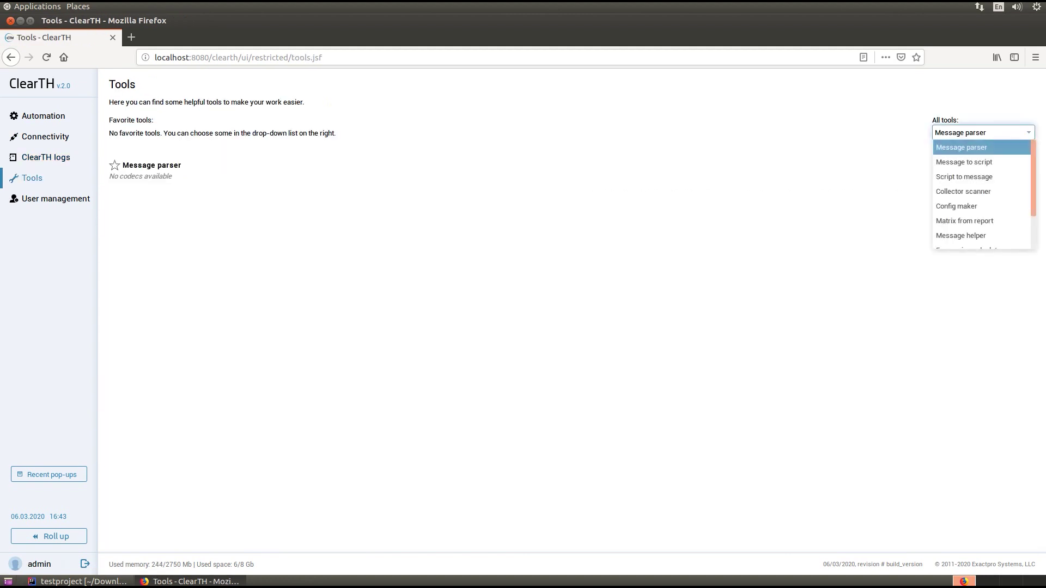
key("Down")
key("Return")
left_click(1008, 133)
left_click_drag(1033, 166, 1033, 175)
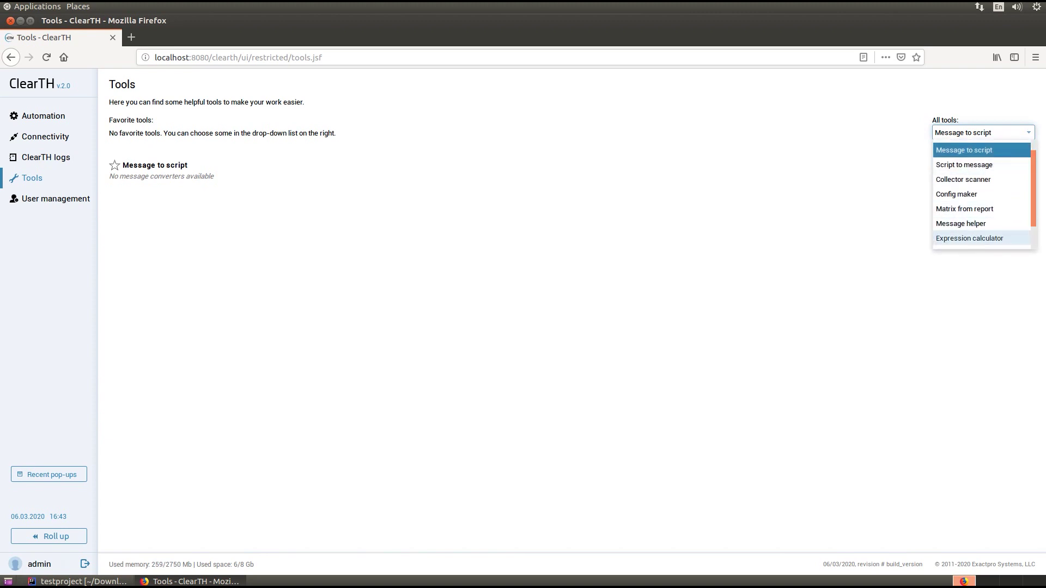
Step: Try the Expression calculator and Matrix updater tools, view User management, then return Home
left_click(969, 238)
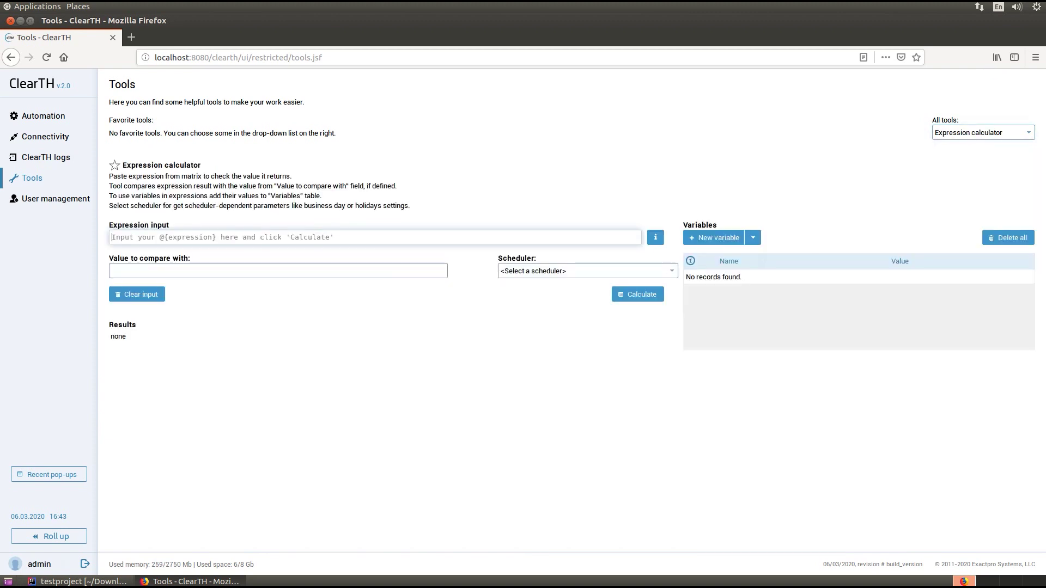
left_click(1024, 133)
left_click_drag(1033, 180, 1033, 206)
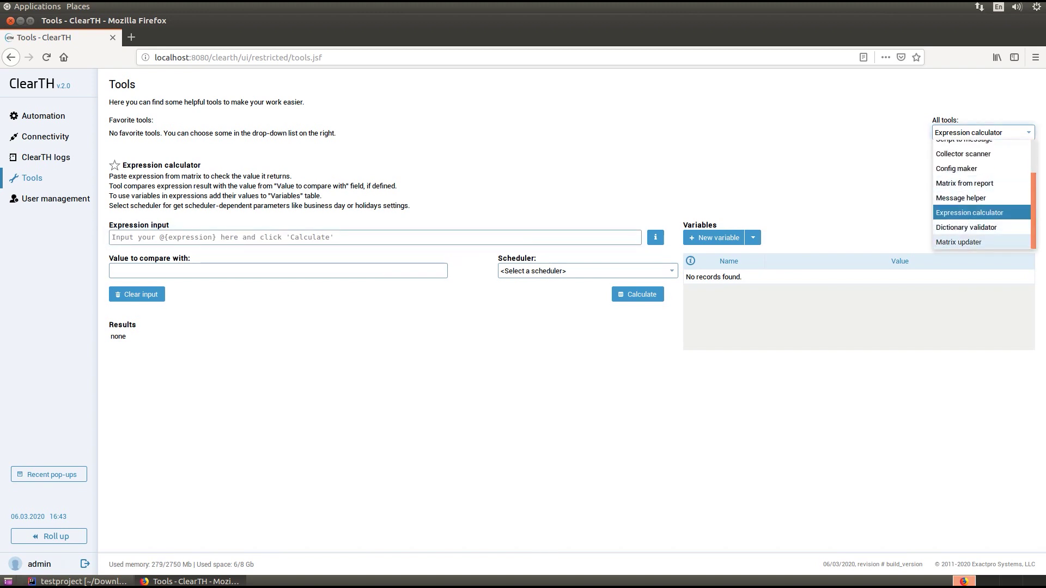
left_click(958, 242)
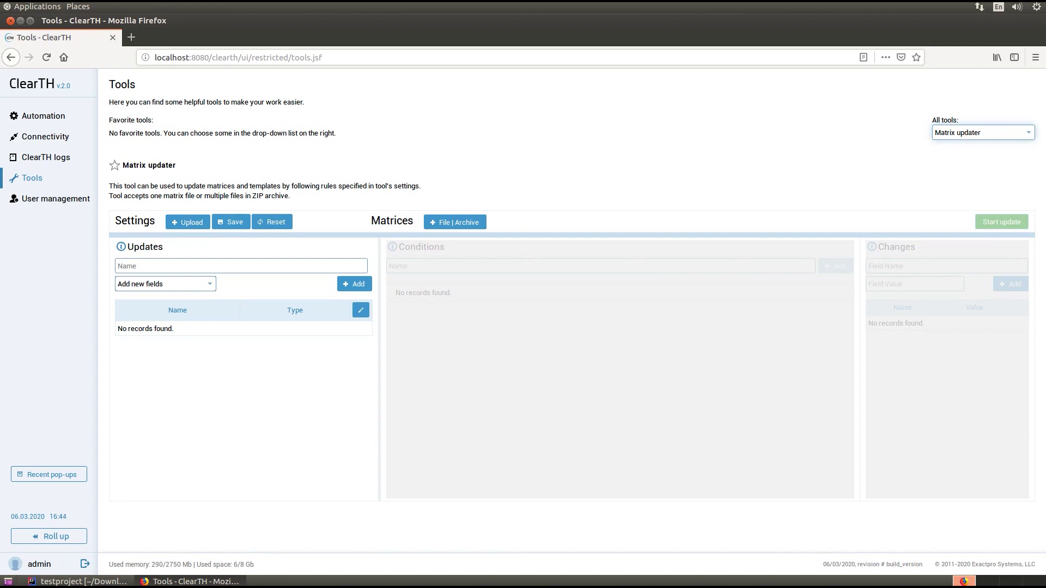
left_click(56, 198)
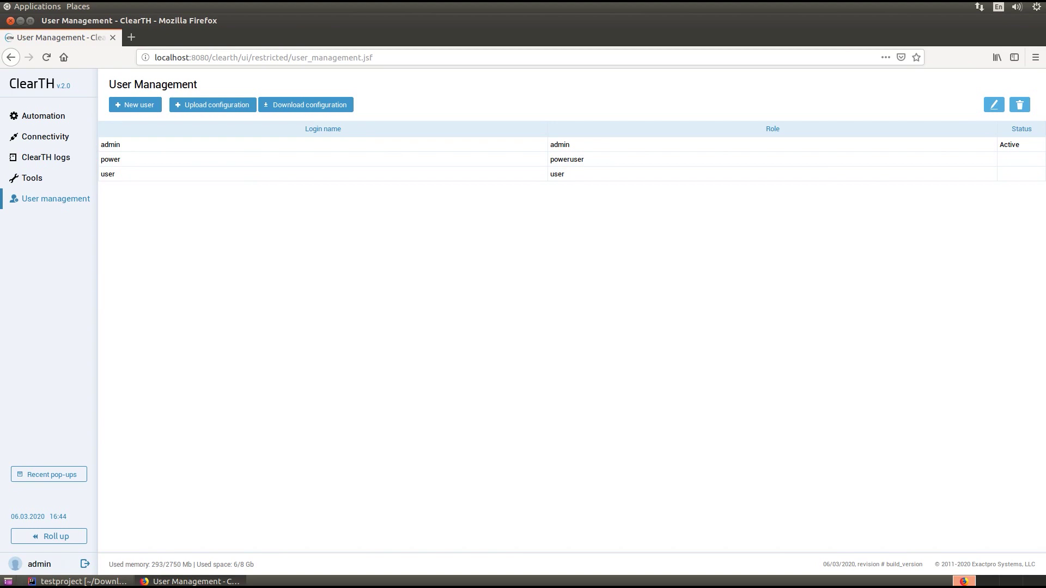
left_click(32, 84)
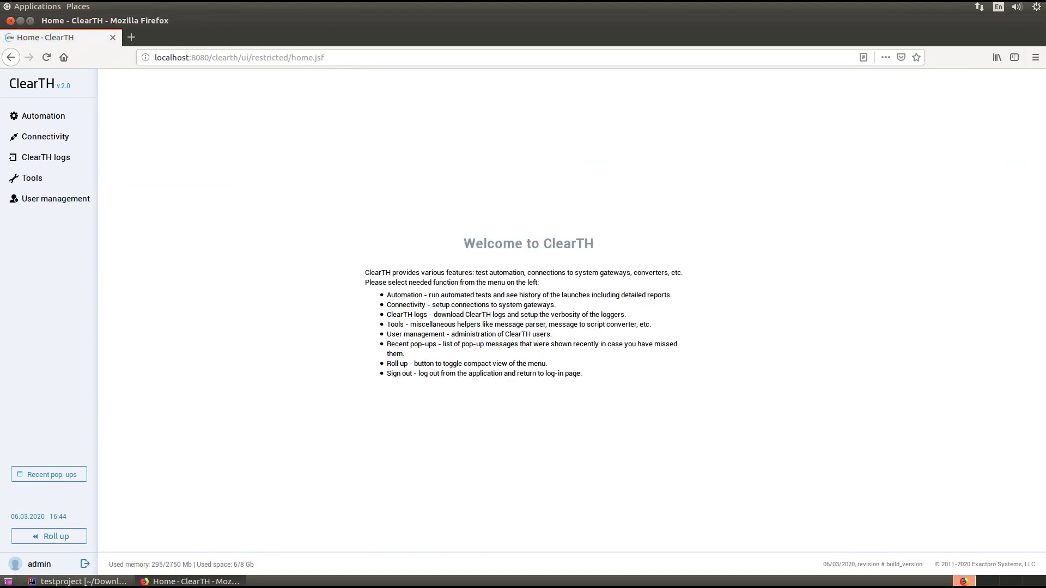